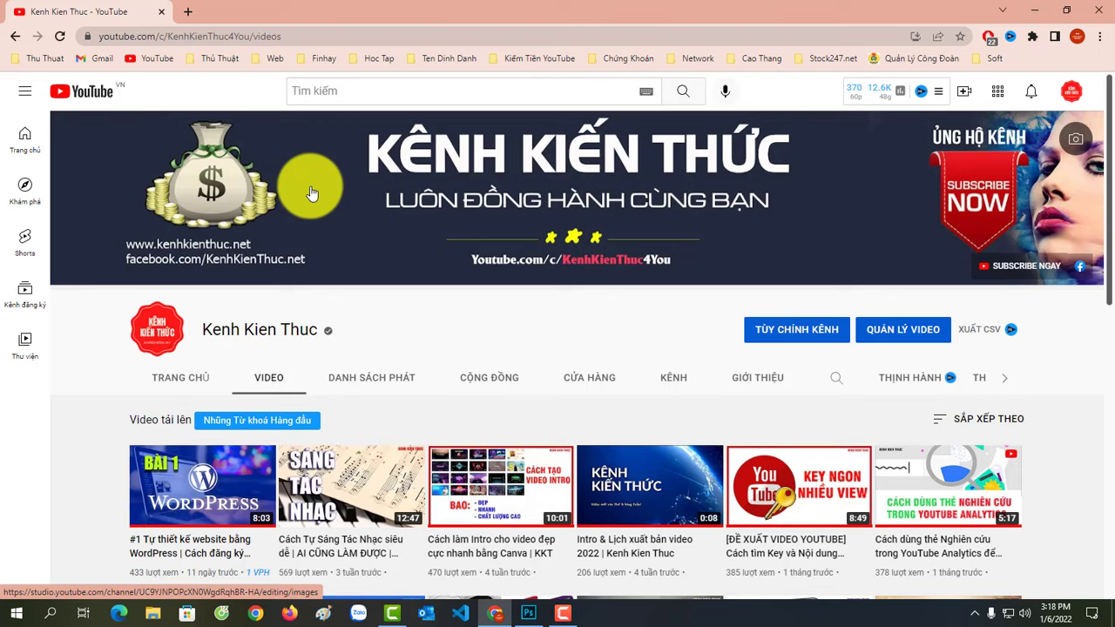
Step: Switch from Chrome's YouTube videos page to the empty Photoshop workspace using the taskbar
left_click(529, 614)
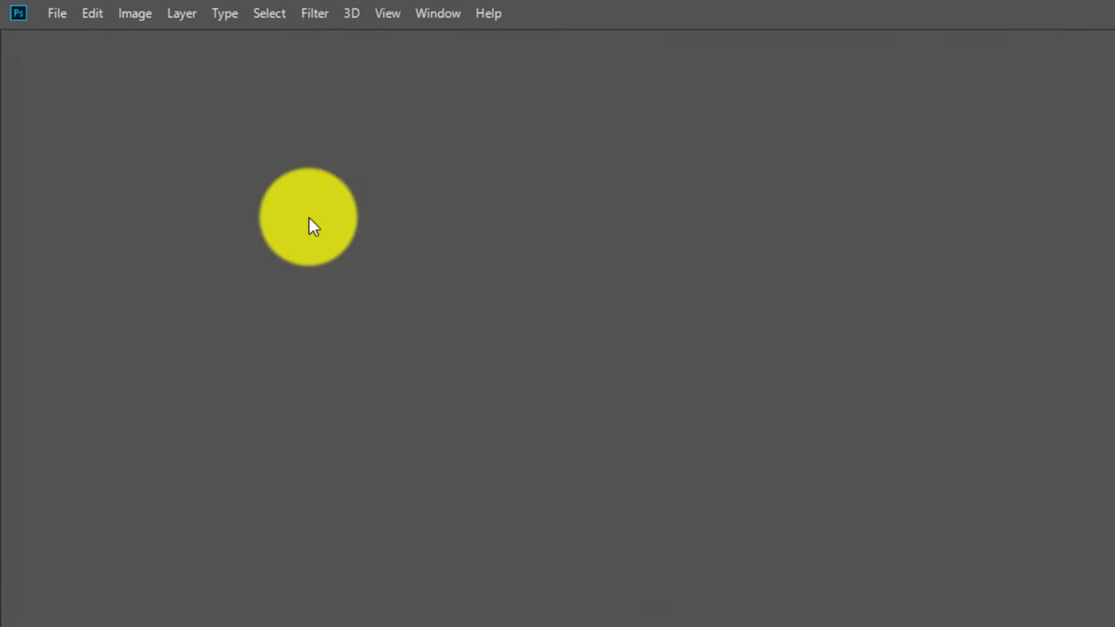
Step: Open Co-Gai.jpg from the Desktop with File > Open
left_click(58, 14)
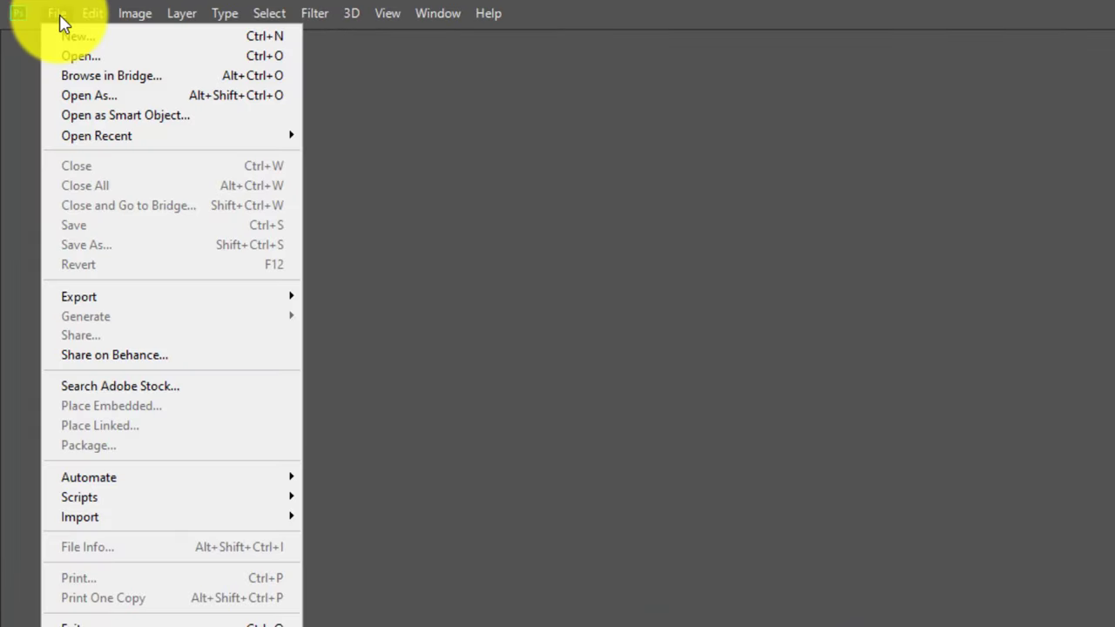
left_click(92, 57)
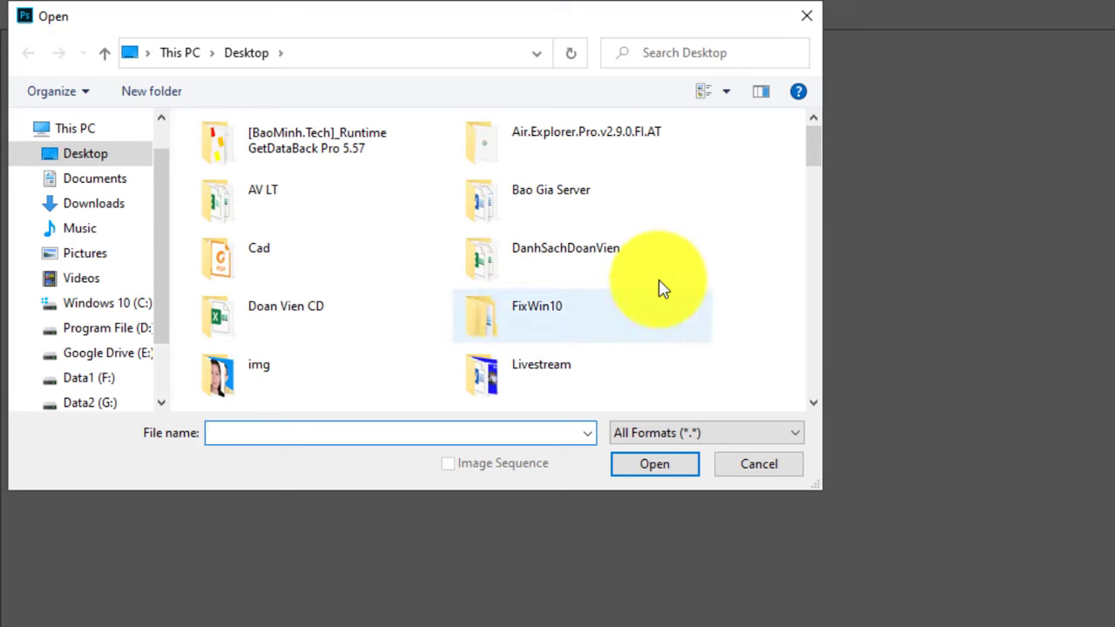
scroll(680, 270, "down", 3)
scroll(679, 279, "down", 3)
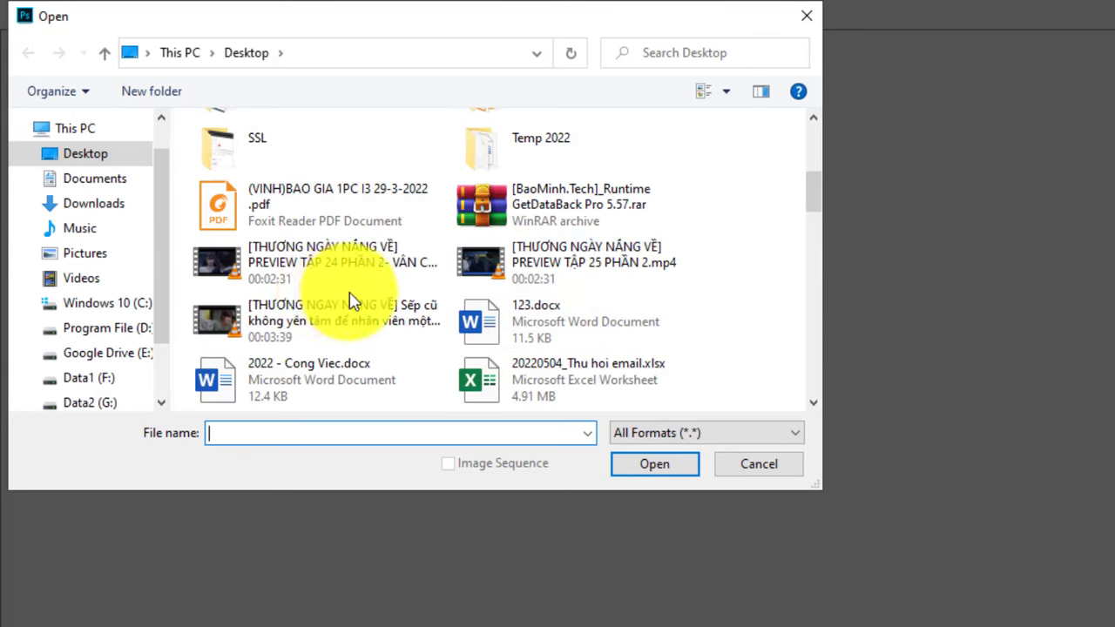
scroll(436, 310, "down", 3)
scroll(478, 340, "down", 3)
left_click(492, 338)
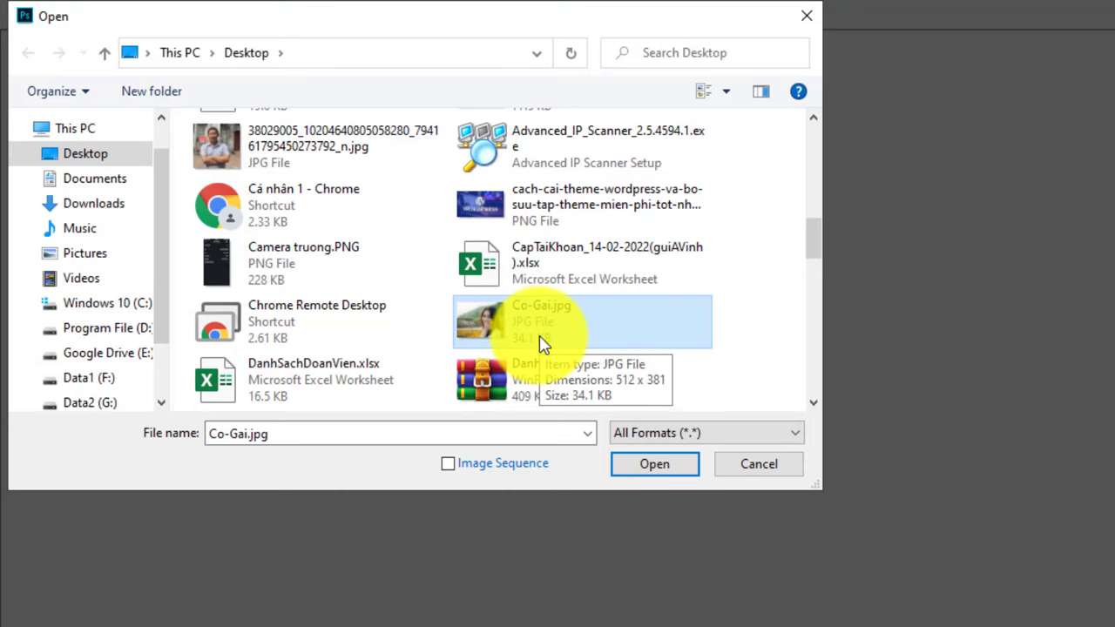
left_click(655, 466)
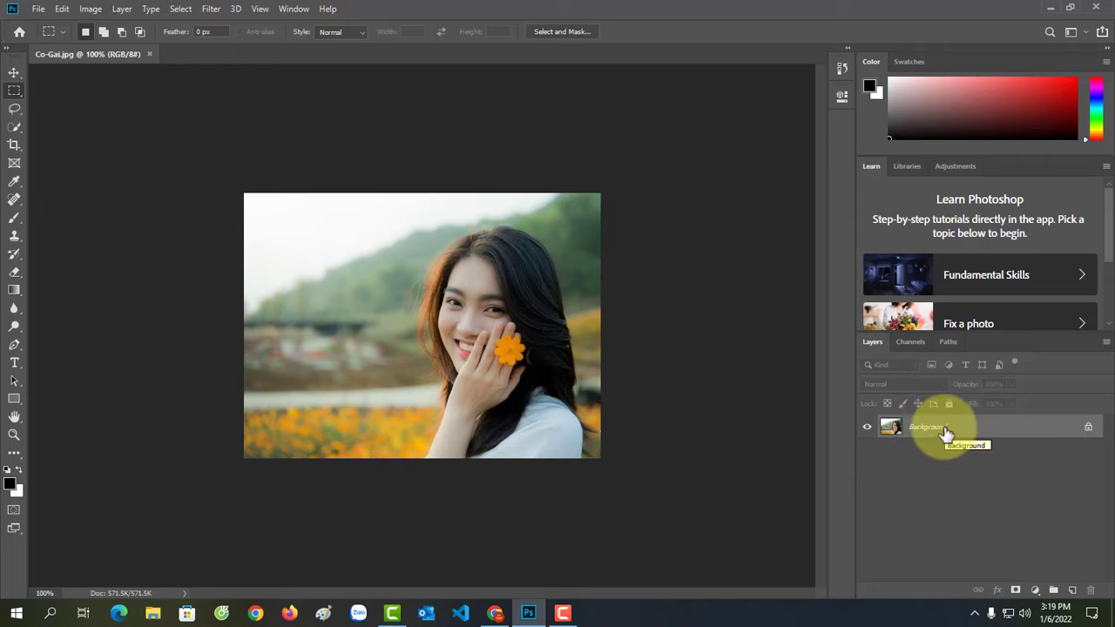
Step: Convert the locked Background layer into an editable layer named Layer 0
double_click(946, 431)
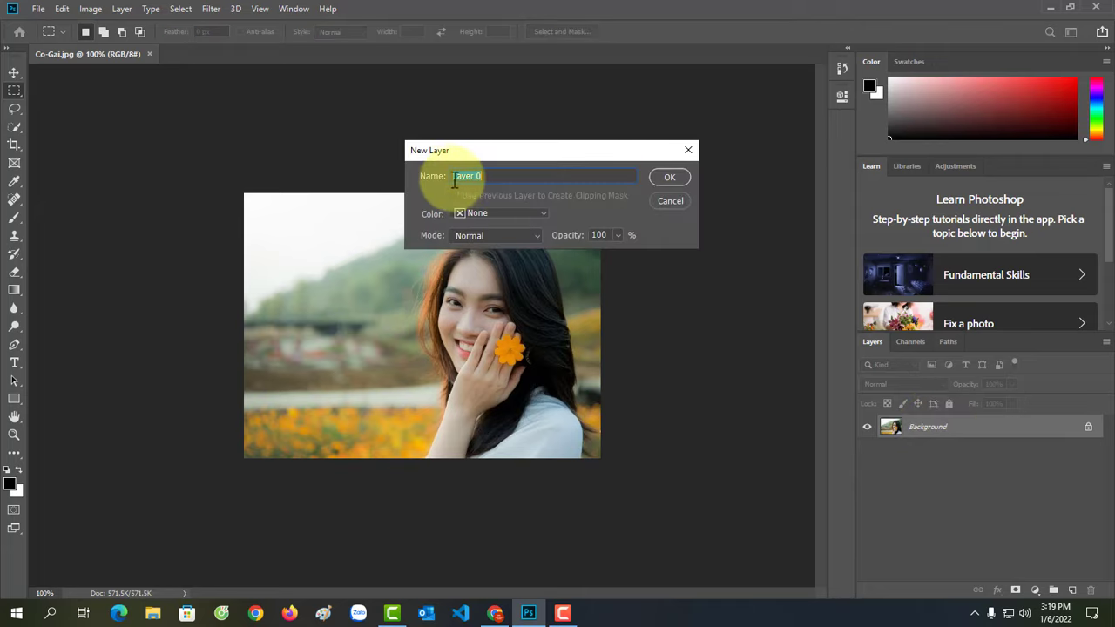
left_click(677, 175)
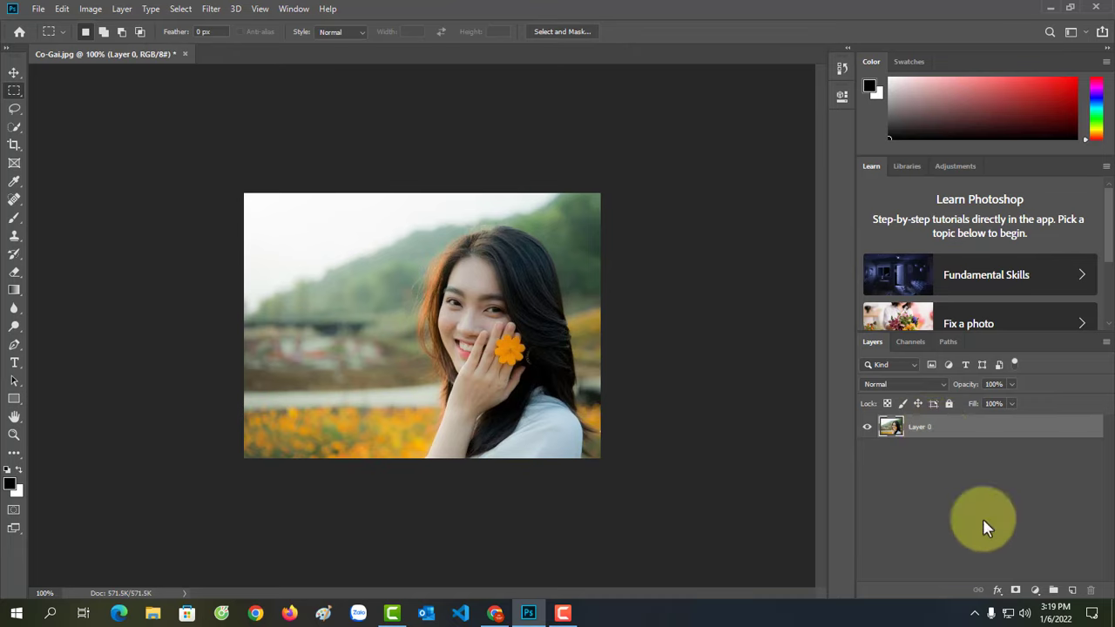
Step: Duplicate Layer 0 as Layer 0 copy and keep the copy selected
right_click(933, 432)
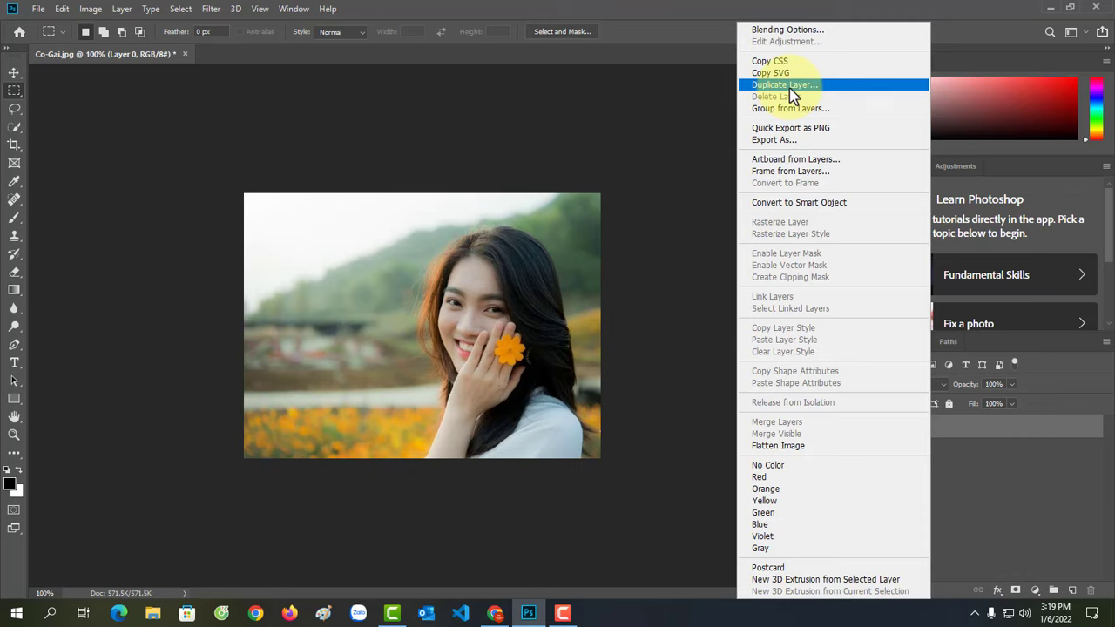
left_click(790, 88)
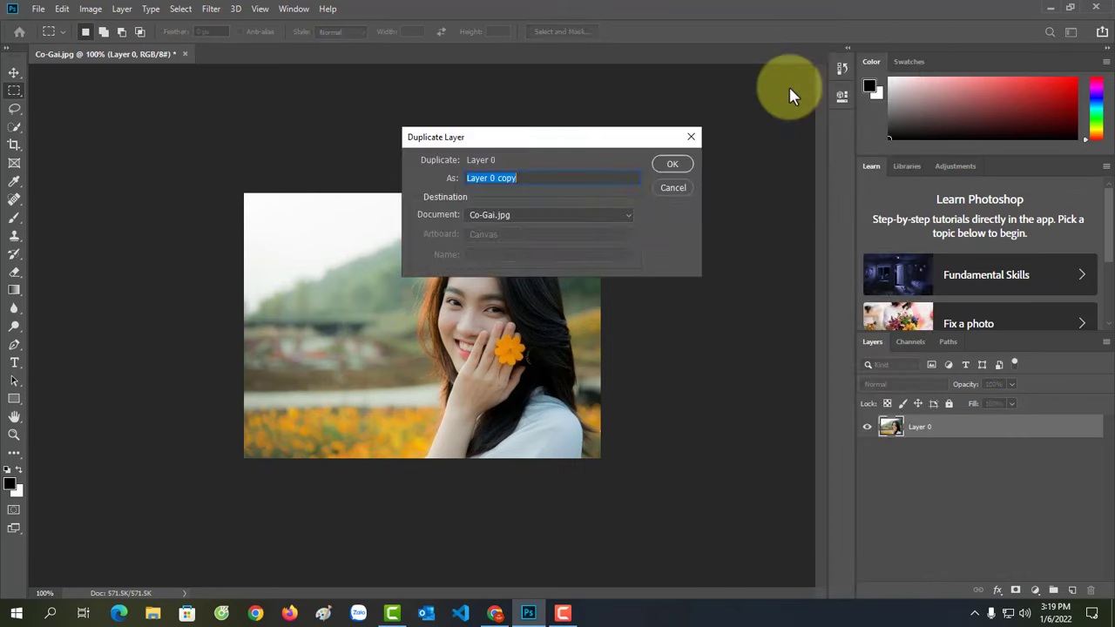
left_click(675, 166)
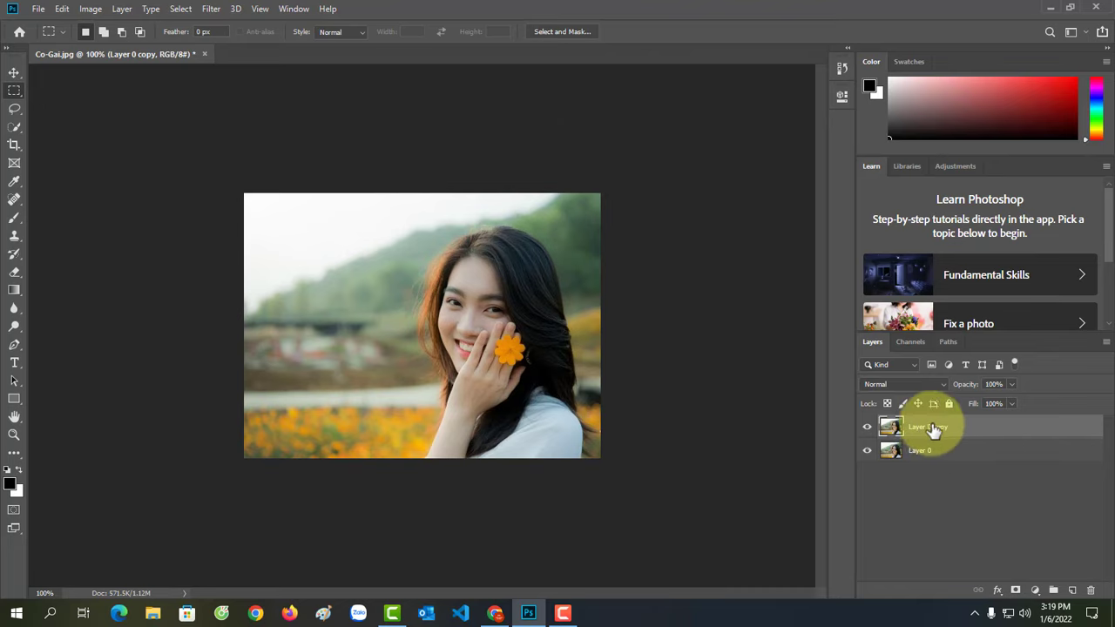
left_click(926, 452)
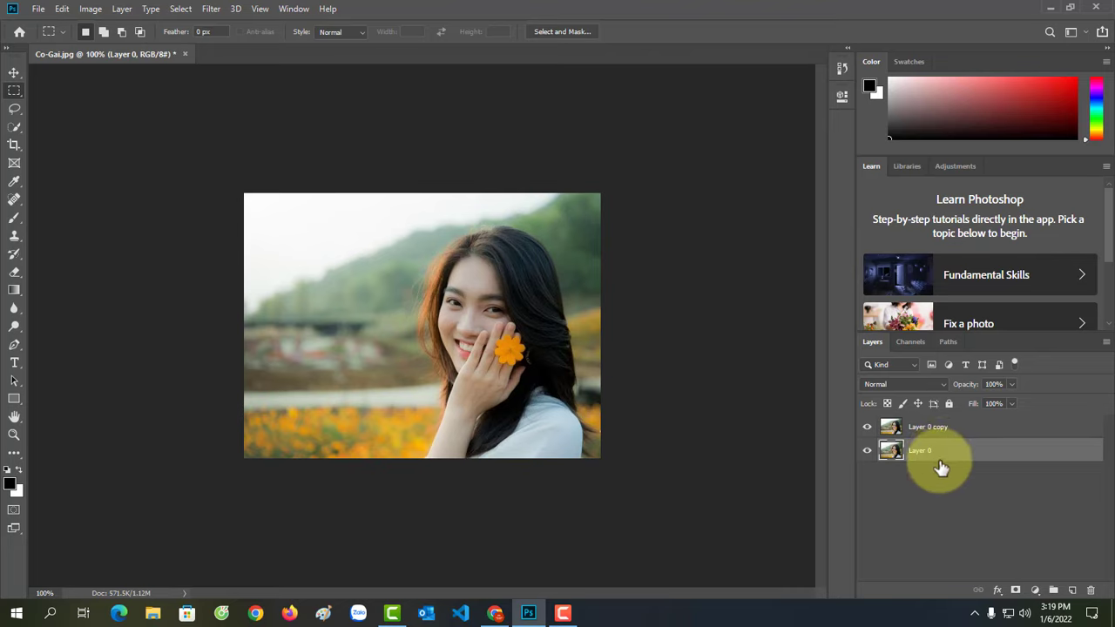
left_click(929, 428)
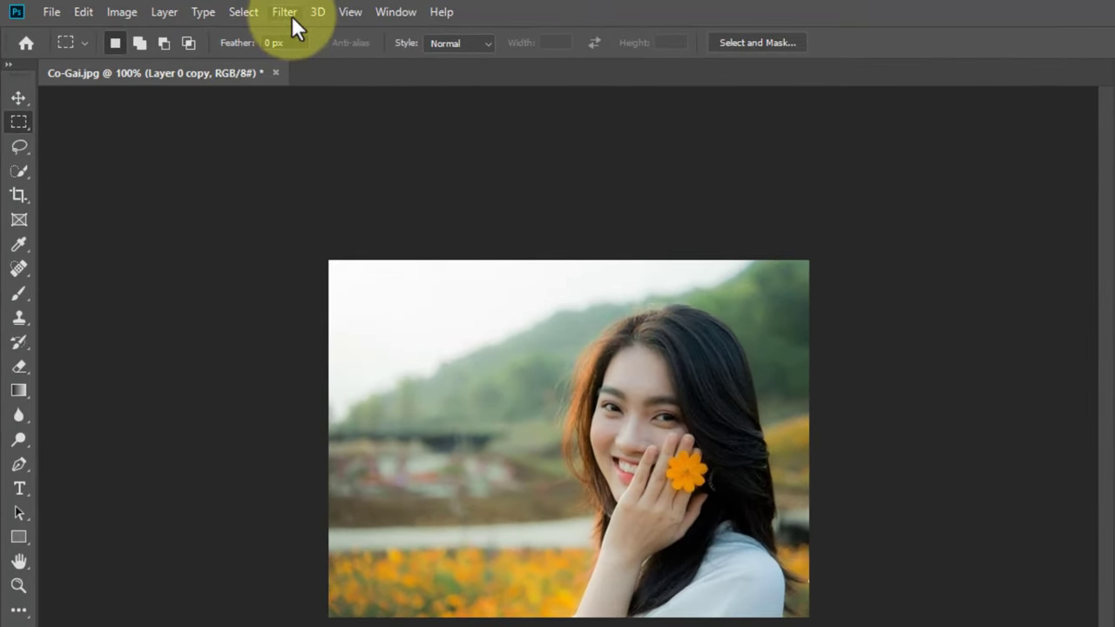
Step: Apply Filter > Other > High Pass to Layer 0 copy with a 3.4 px radius
left_click(291, 16)
mouse_move(222, 286)
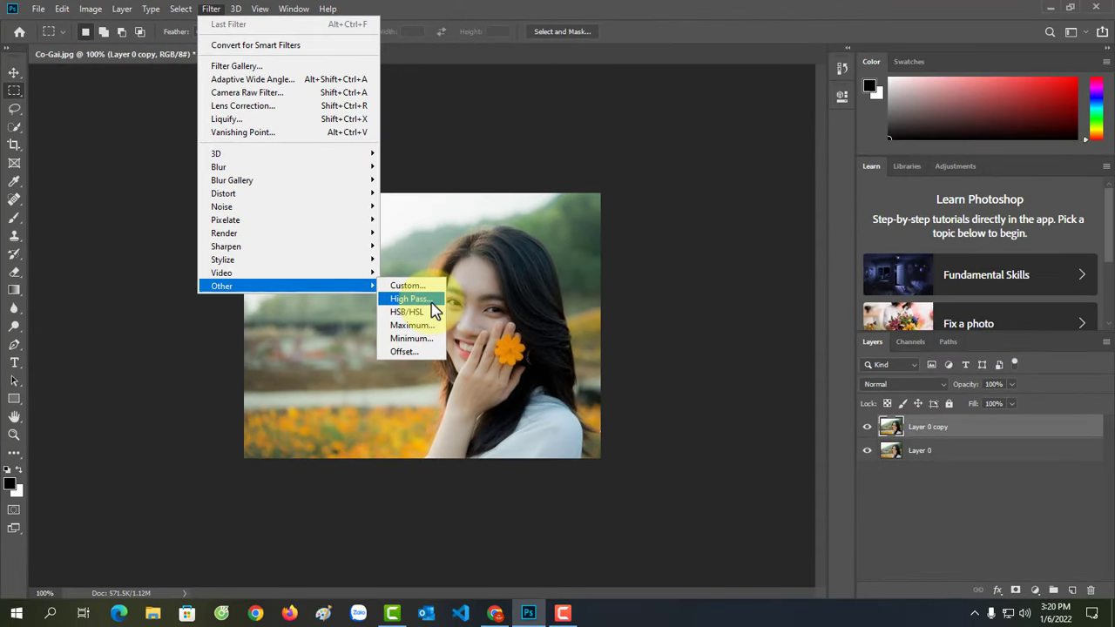
left_click(430, 304)
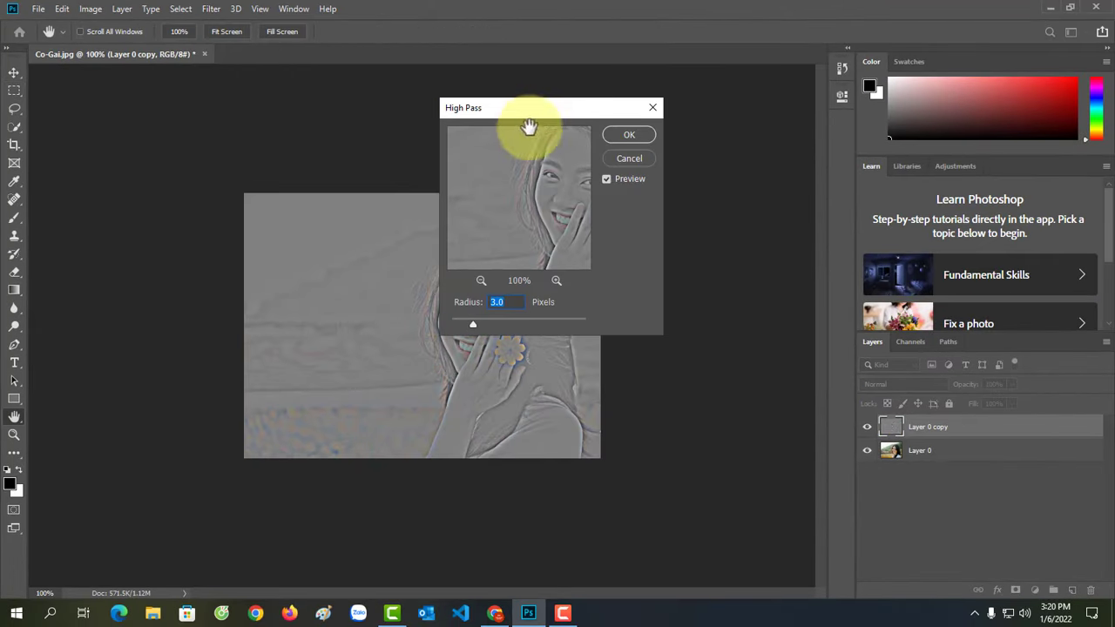
left_click_drag(517, 120, 719, 115)
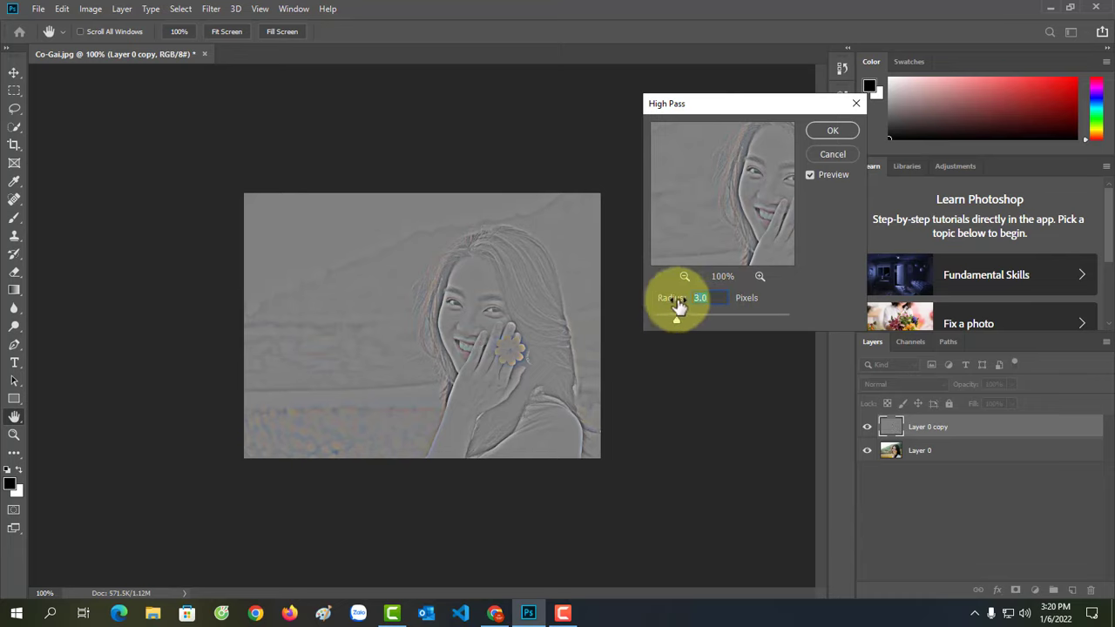
left_click_drag(687, 320, 688, 320)
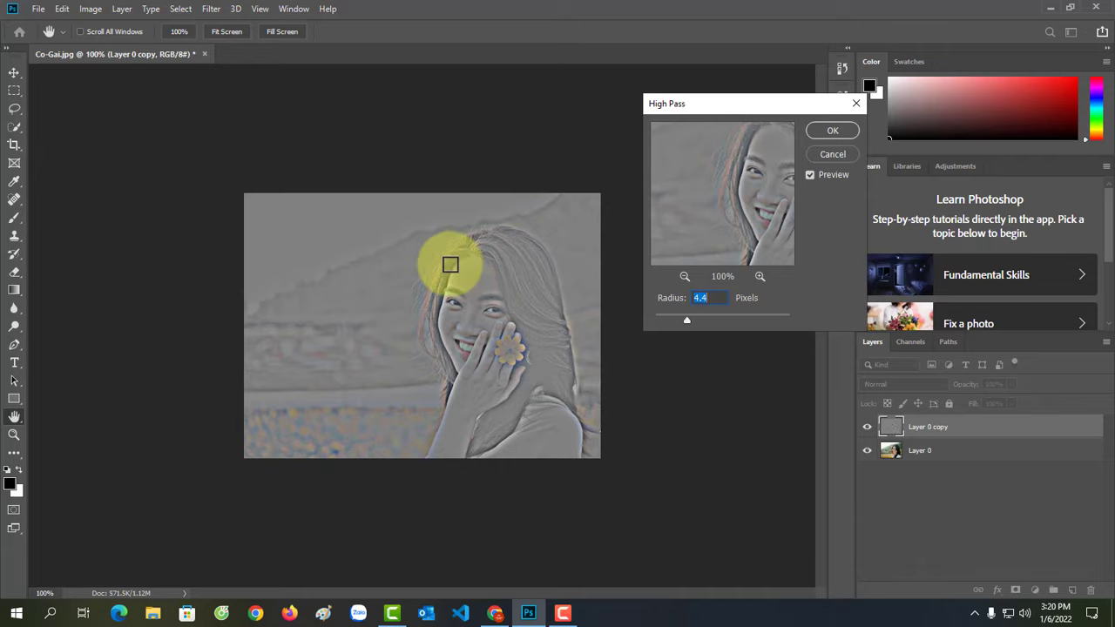
left_click(688, 323)
left_click_drag(686, 324, 669, 326)
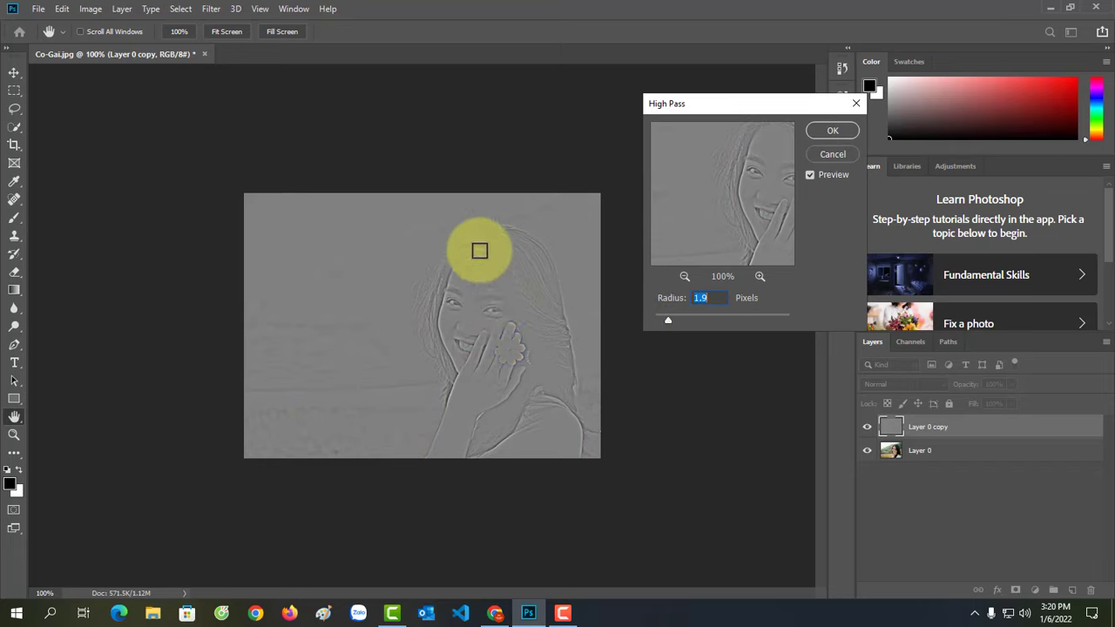
left_click(674, 320)
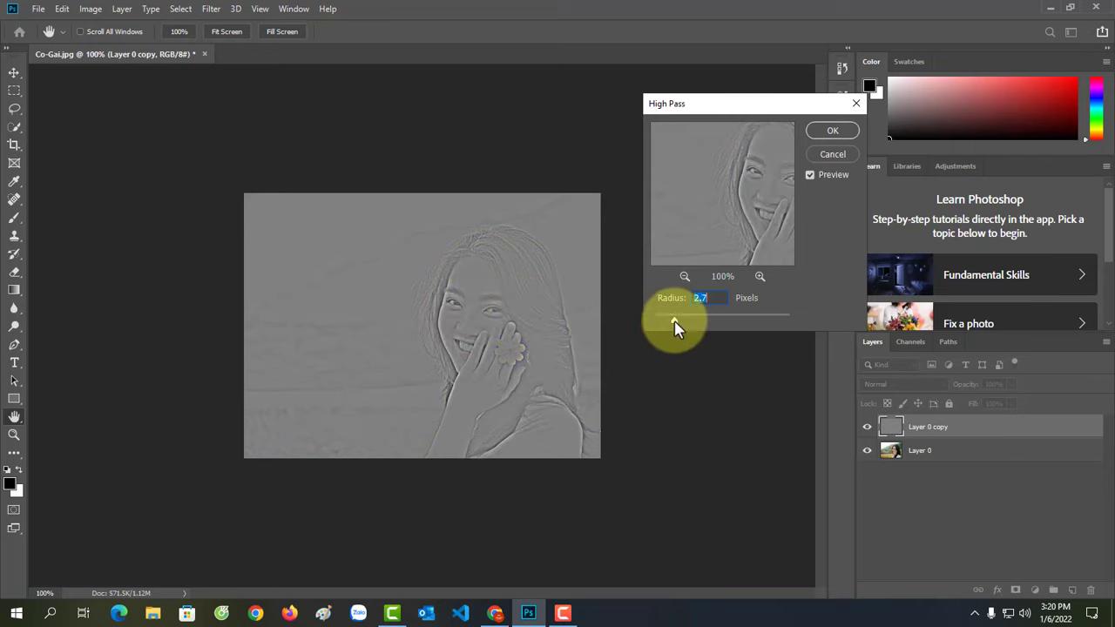
left_click_drag(674, 318, 684, 320)
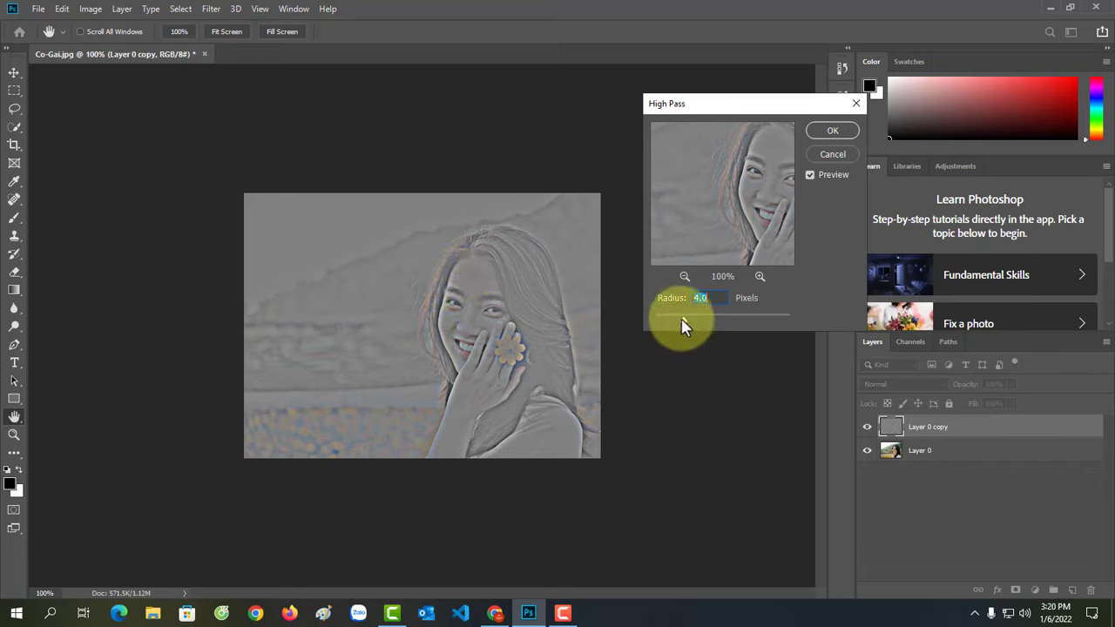
left_click_drag(683, 318, 680, 318)
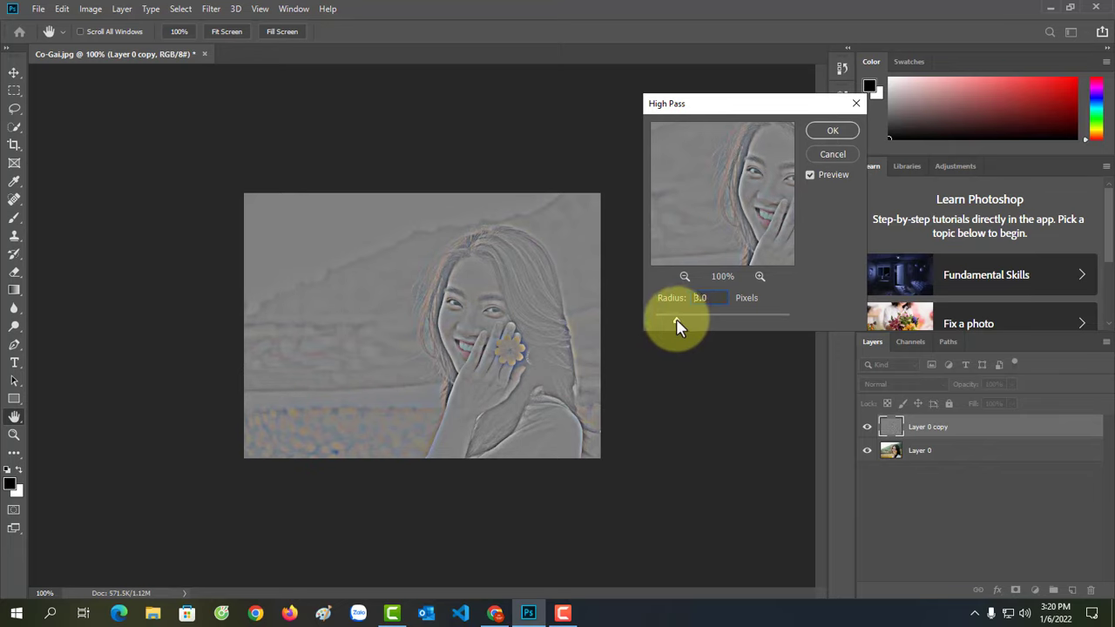
left_click_drag(676, 319, 679, 320)
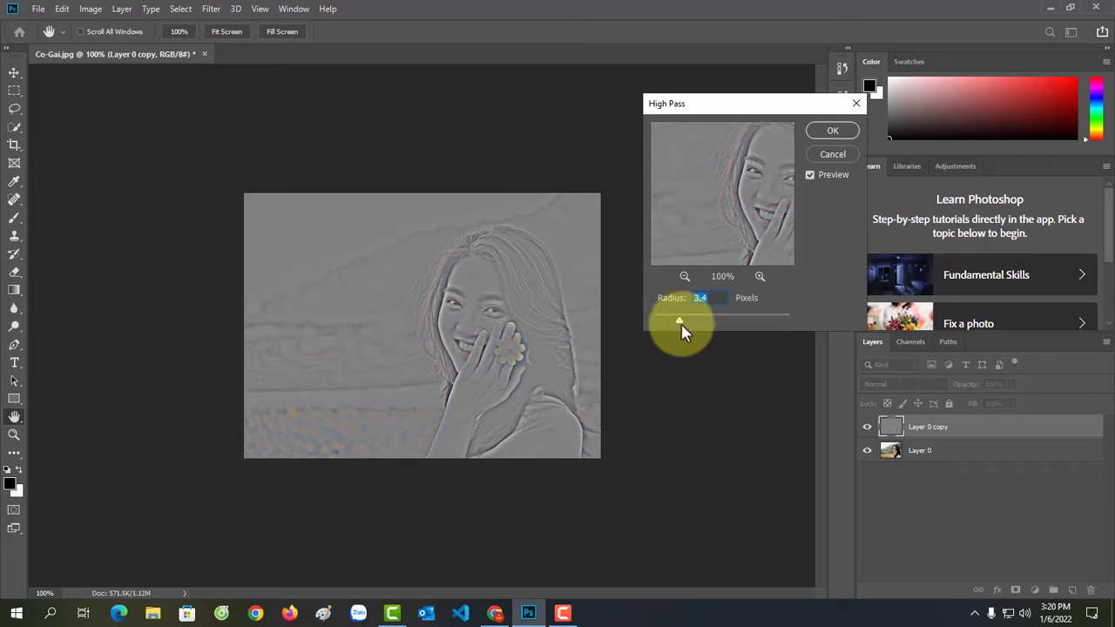
left_click(847, 130)
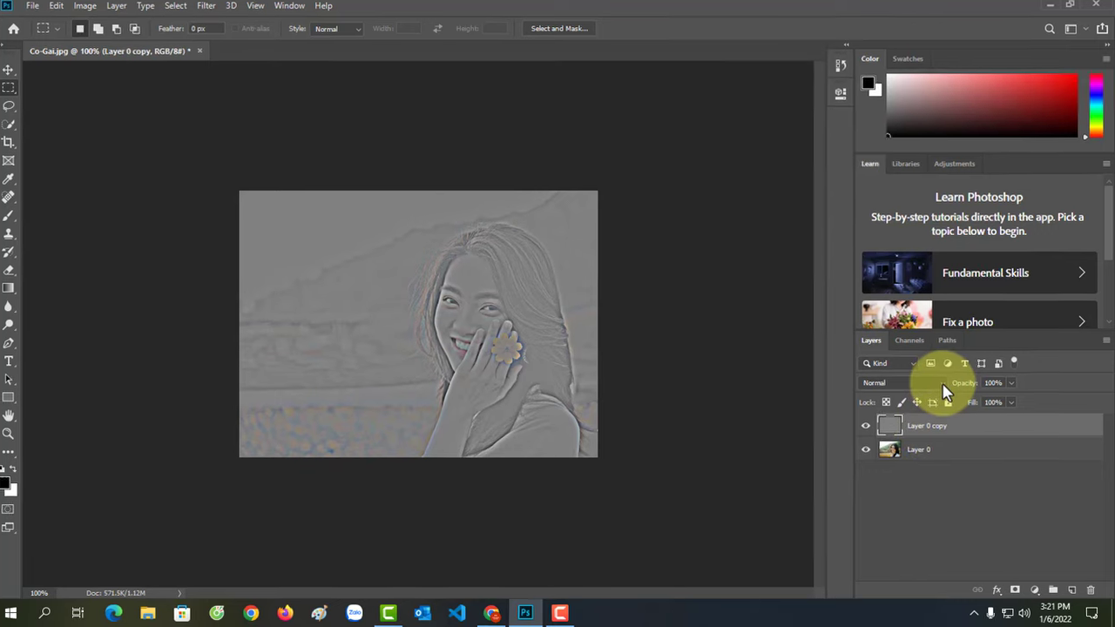
Step: Set Layer 0 copy to Overlay blending and toggle its visibility to compare
left_click(930, 385)
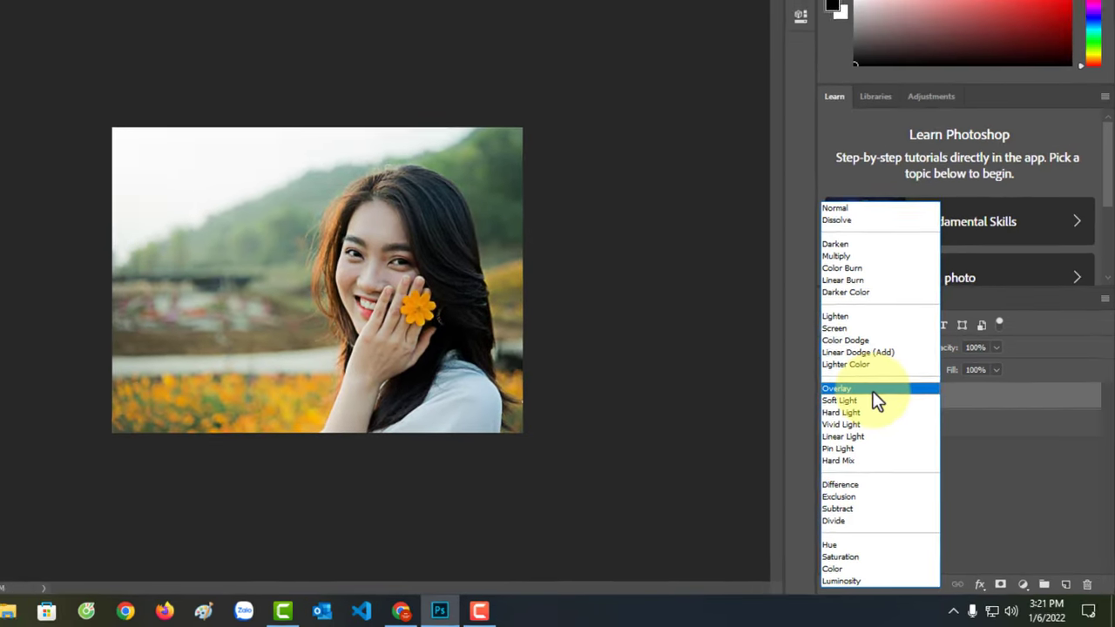
left_click(875, 392)
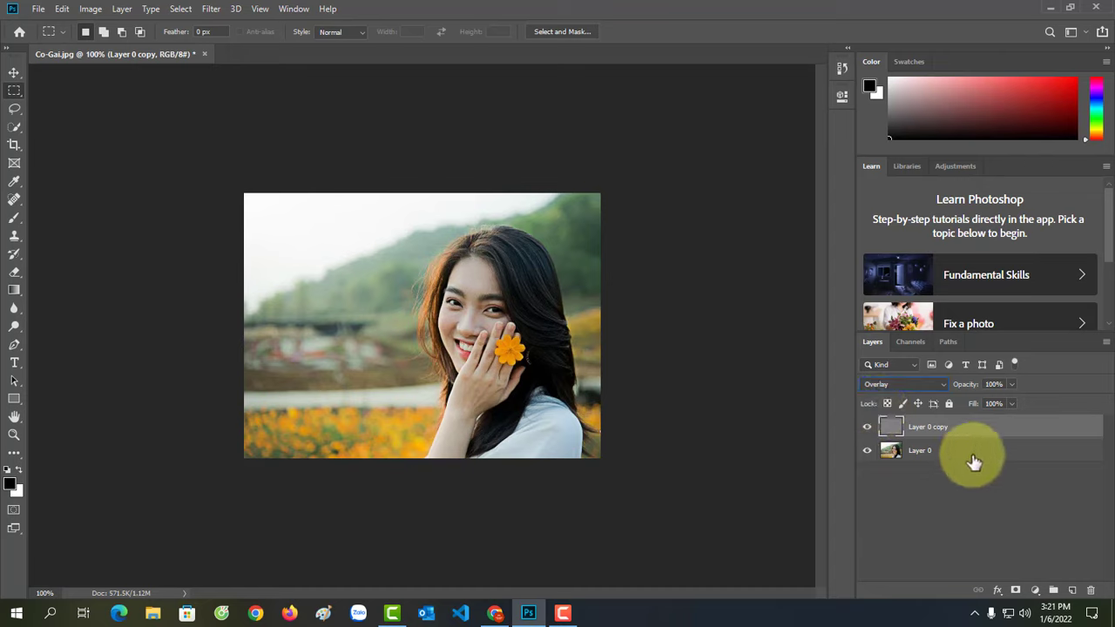
left_click(868, 429)
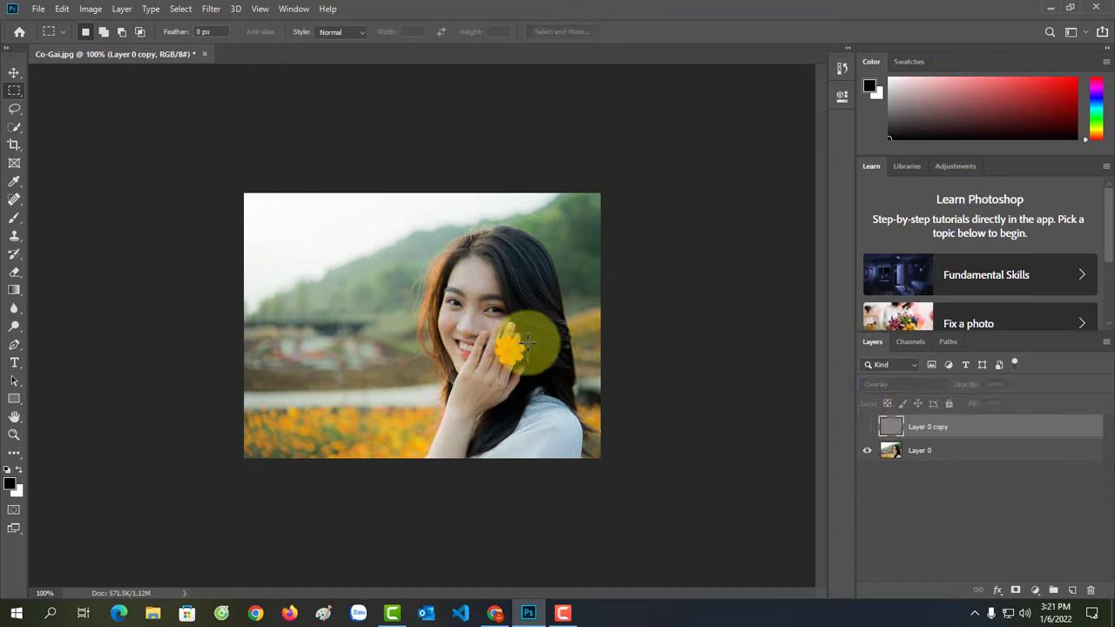
left_click(868, 427)
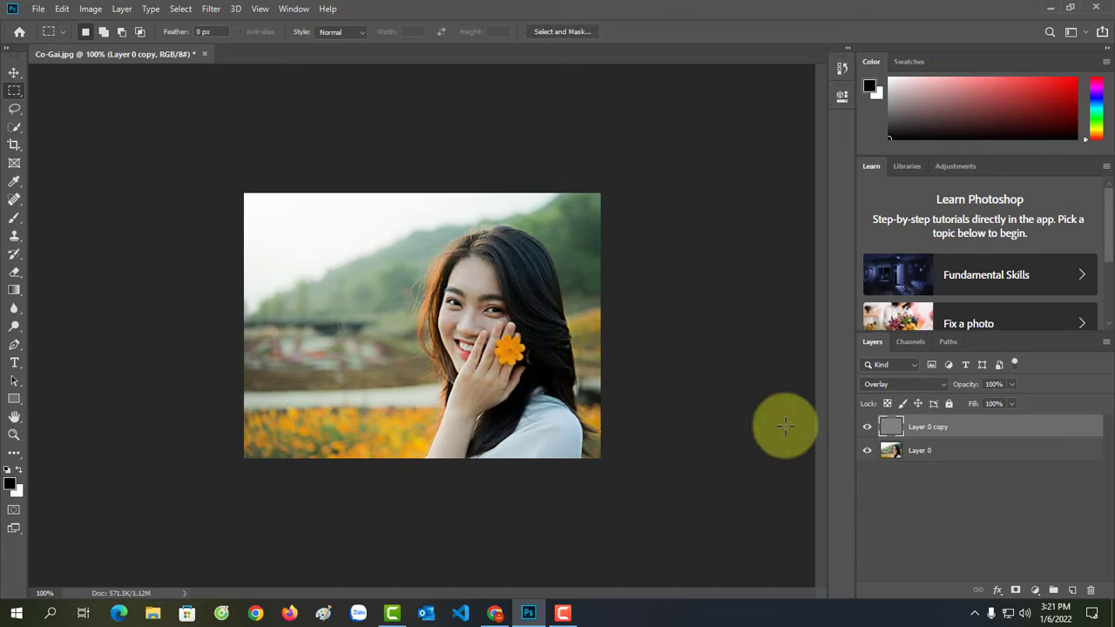
left_click(867, 427)
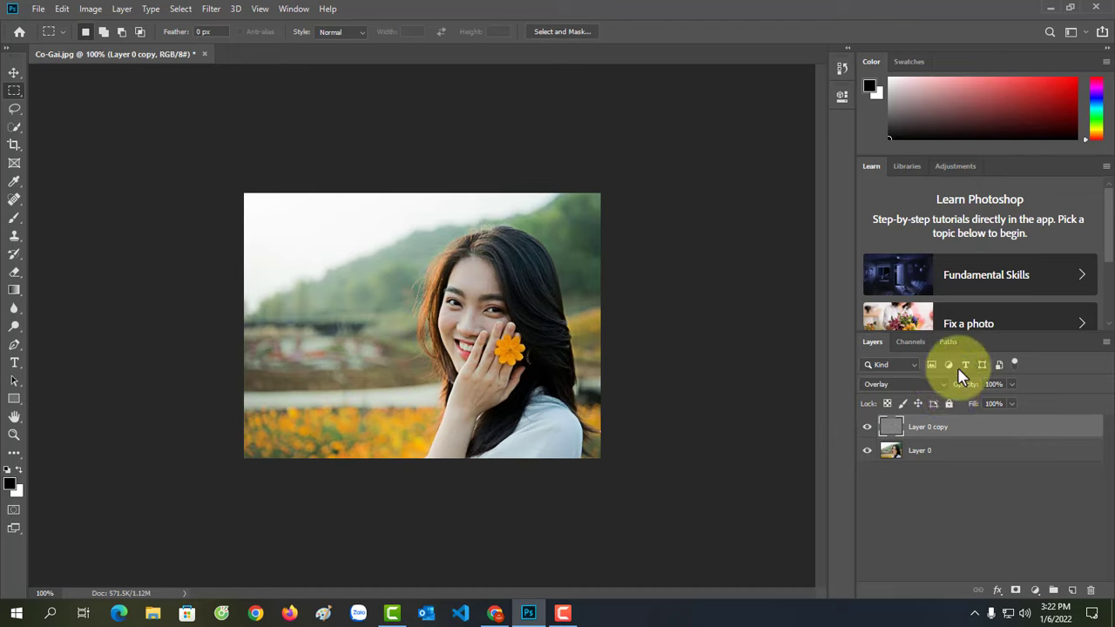
mouse_move(994, 385)
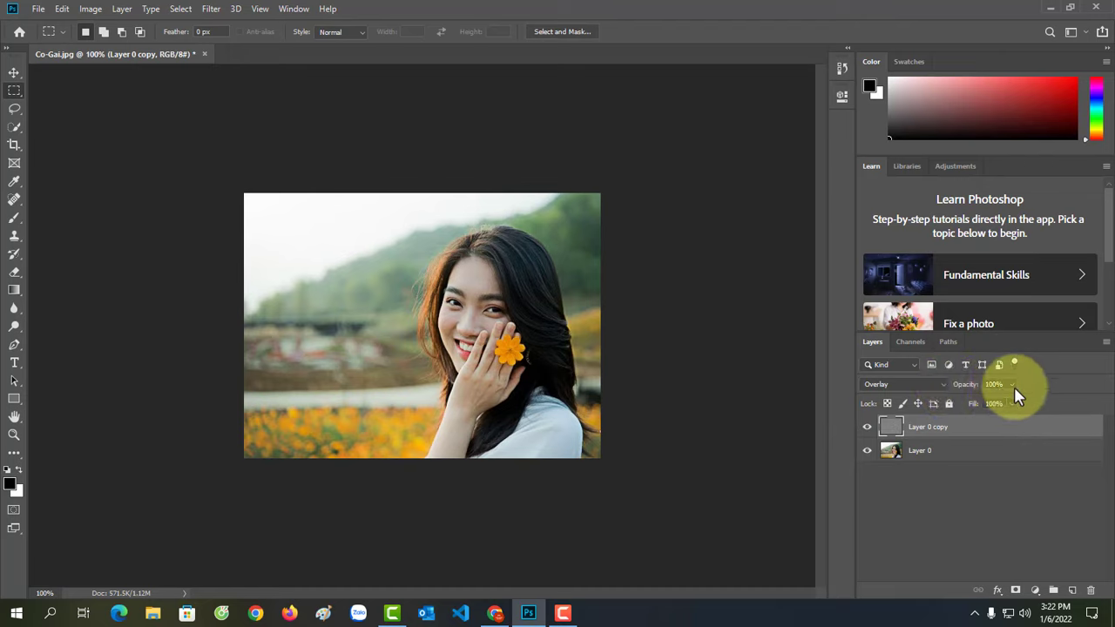
Step: Lower Layer 0 copy's opacity to about 71%, then toggle its visibility to compare
left_click(1011, 384)
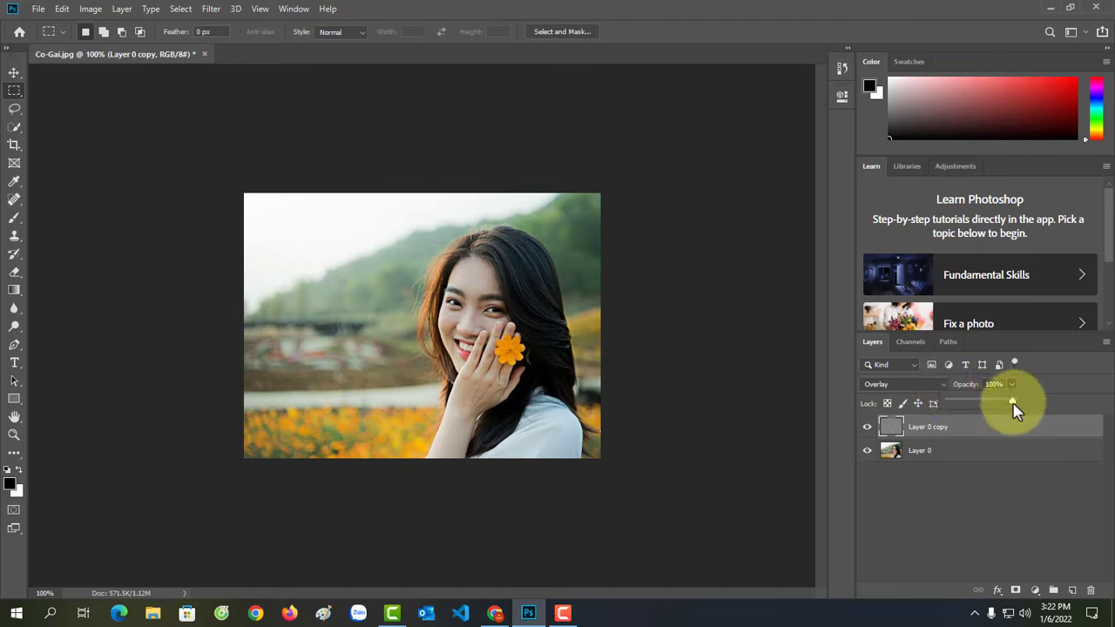
left_click_drag(1012, 401, 949, 404)
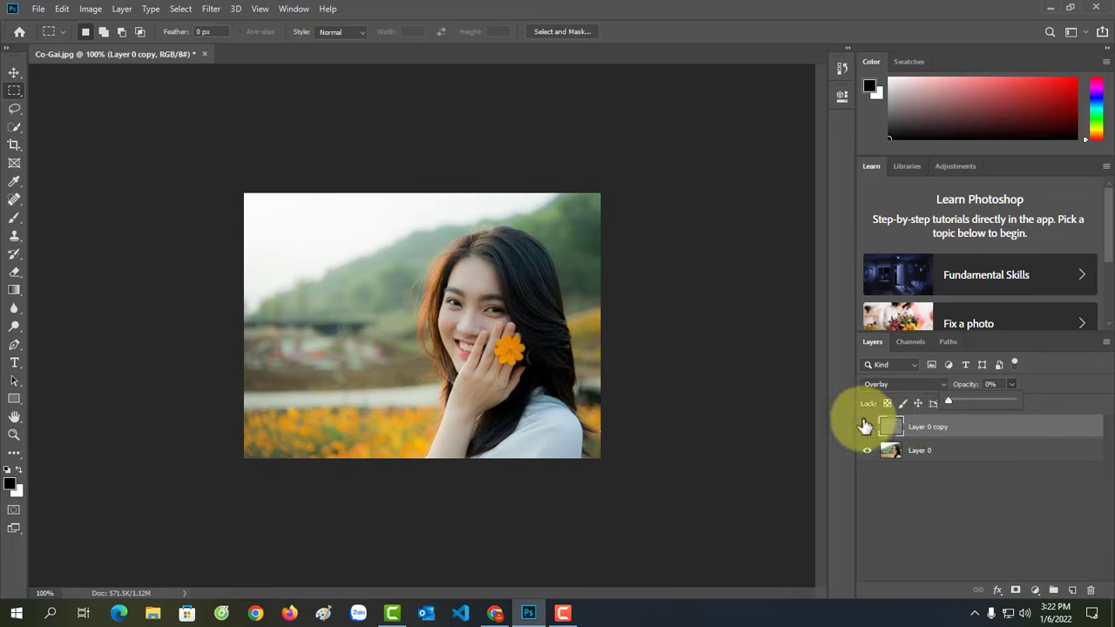
left_click_drag(949, 404, 963, 408)
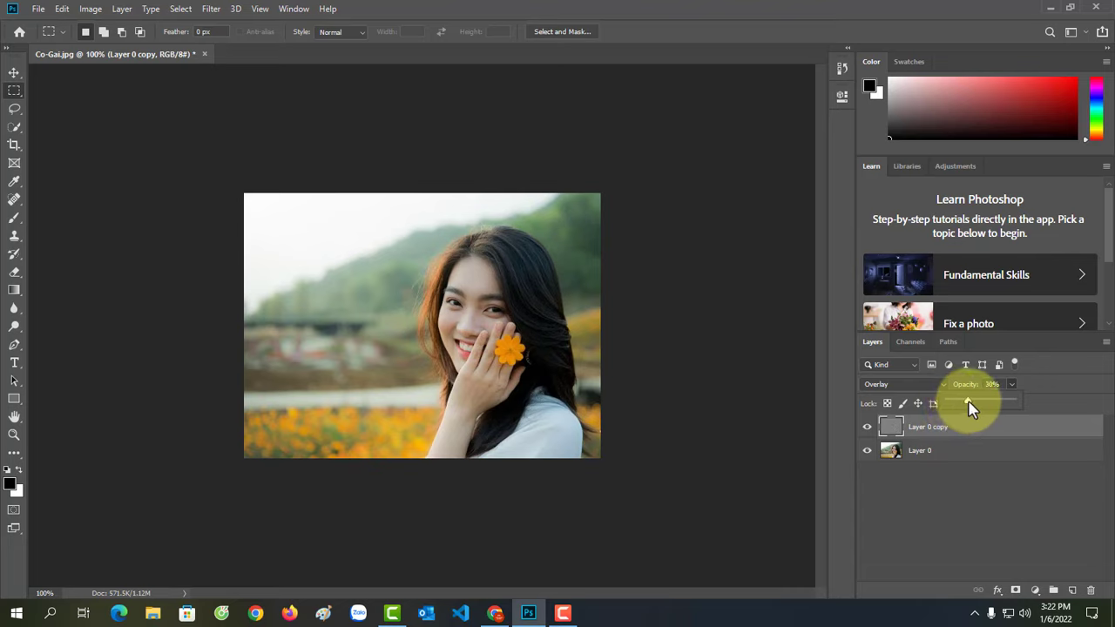
left_click_drag(960, 406, 988, 408)
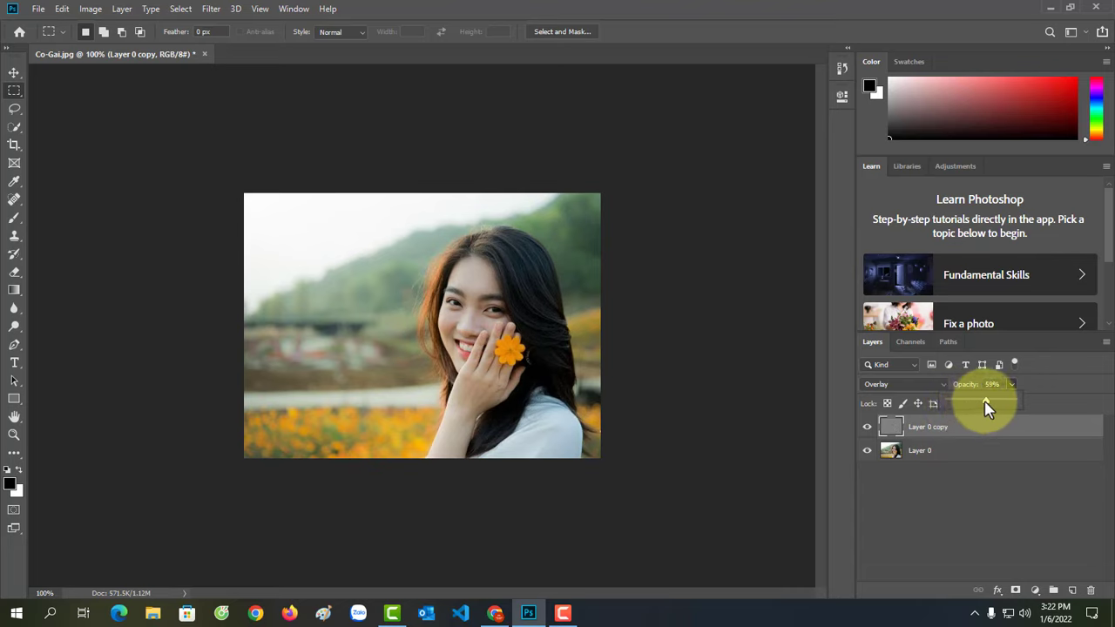
left_click_drag(988, 407, 997, 412)
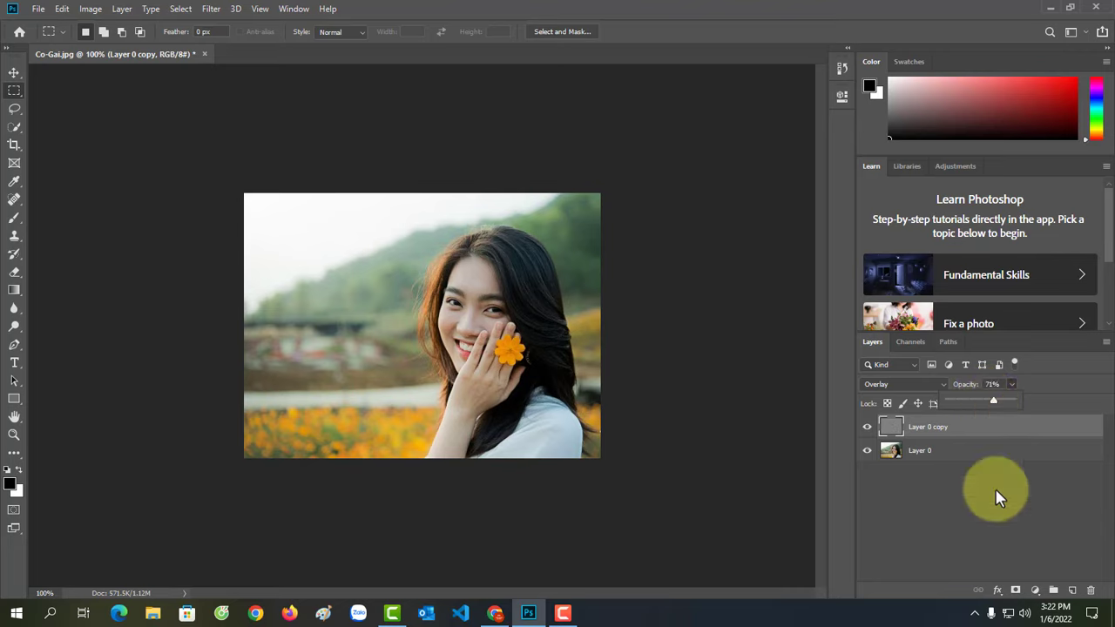
left_click(994, 515)
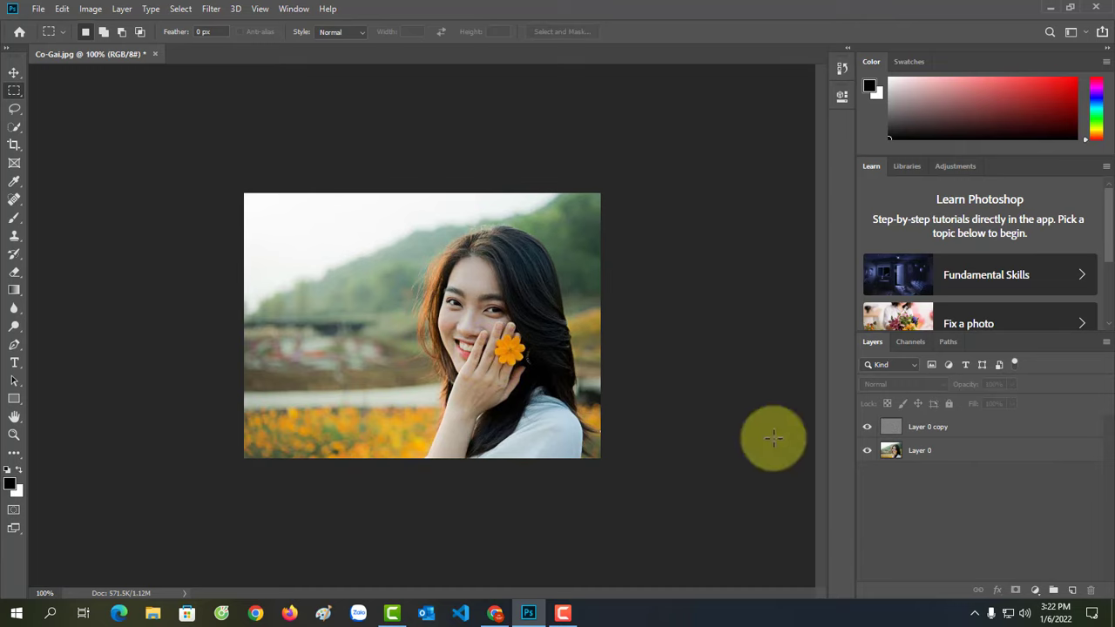
left_click(868, 430)
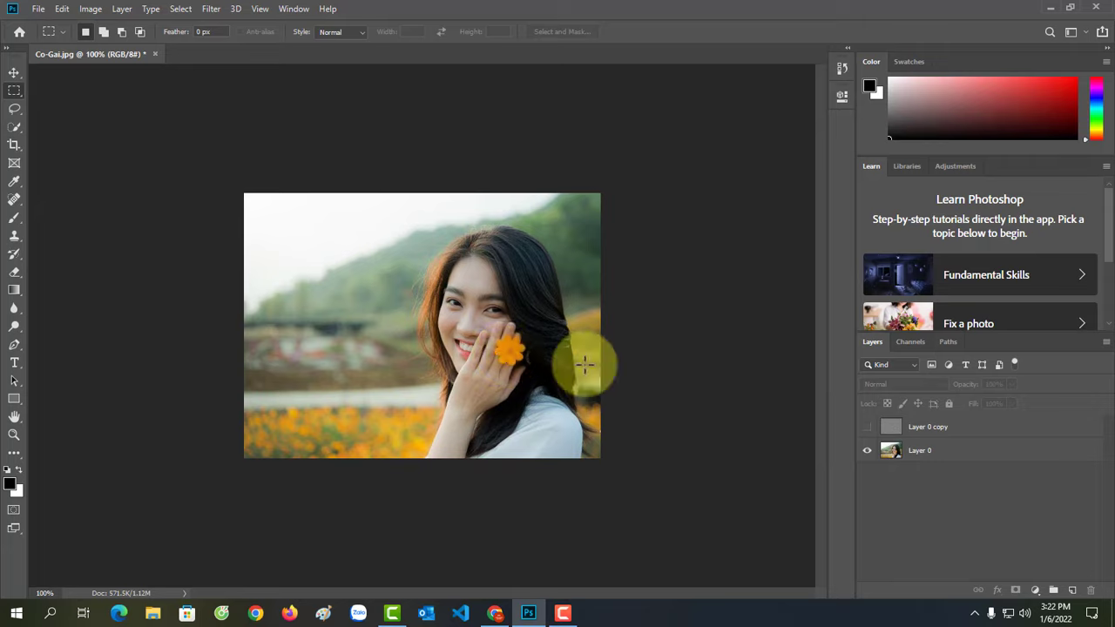
left_click(868, 428)
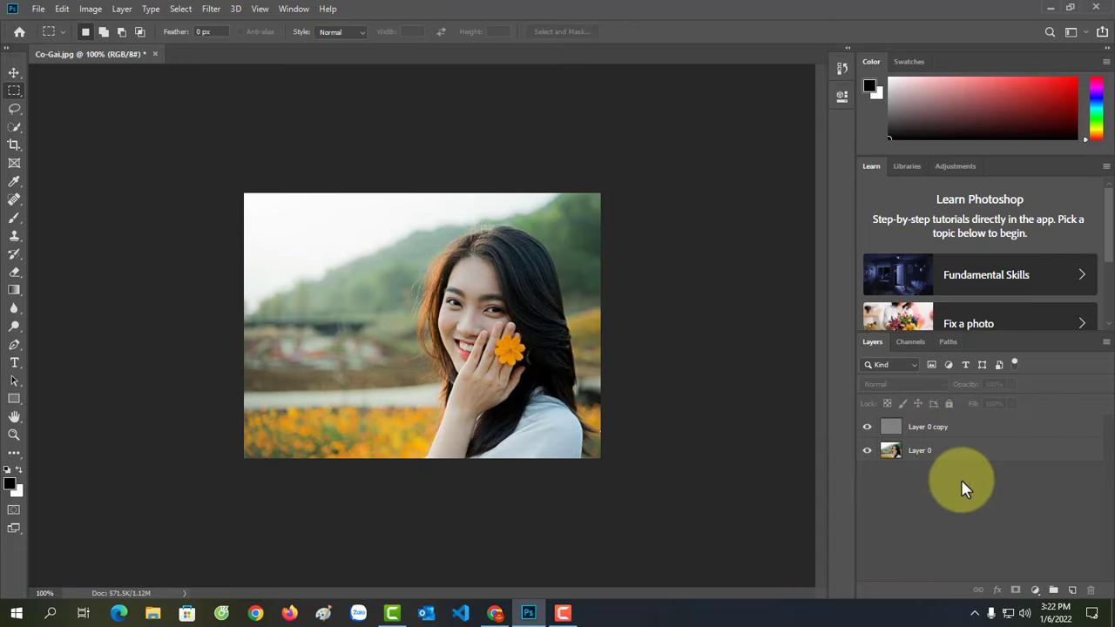
Step: Save the portrait to the Desktop as JPEG 'Co-Gai 1.jpg' at quality 8, then minimise Photoshop
left_click(38, 9)
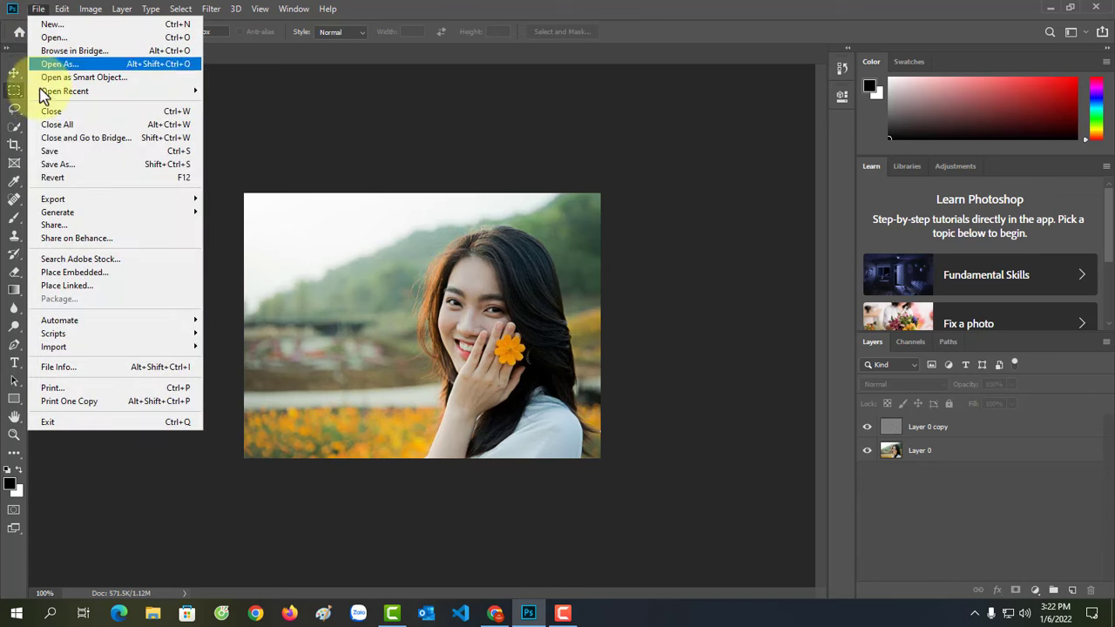
left_click(82, 169)
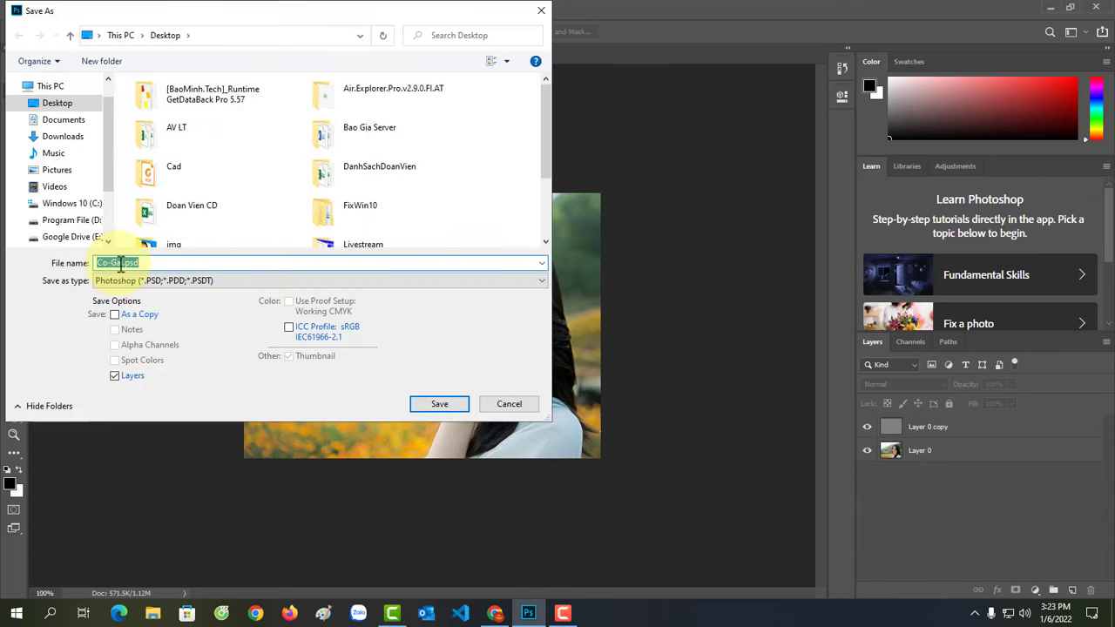
left_click(123, 264)
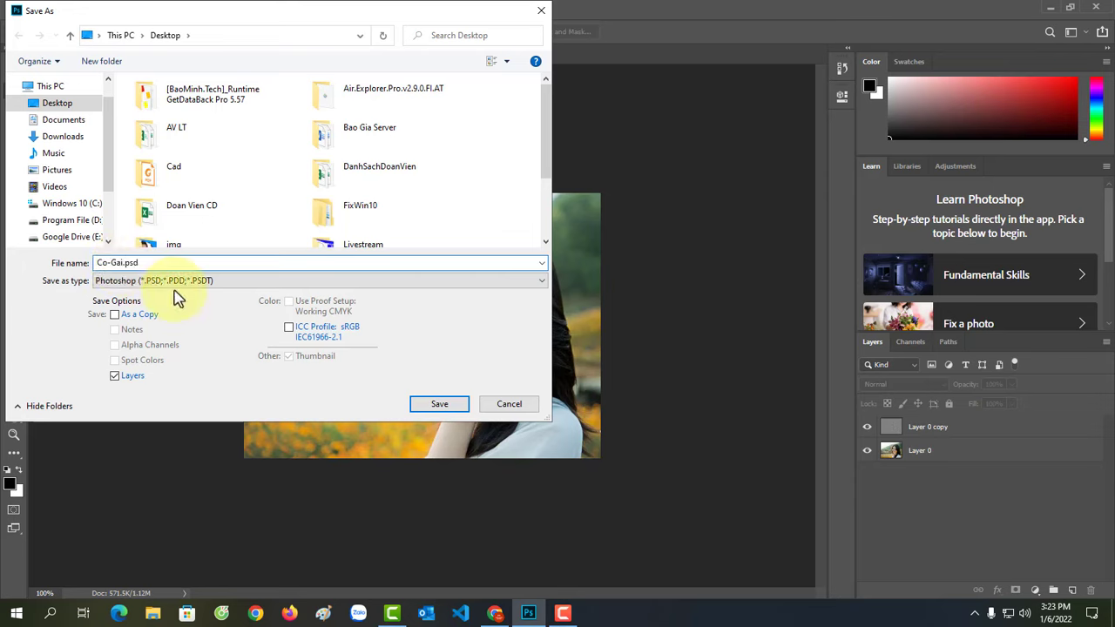
type("1")
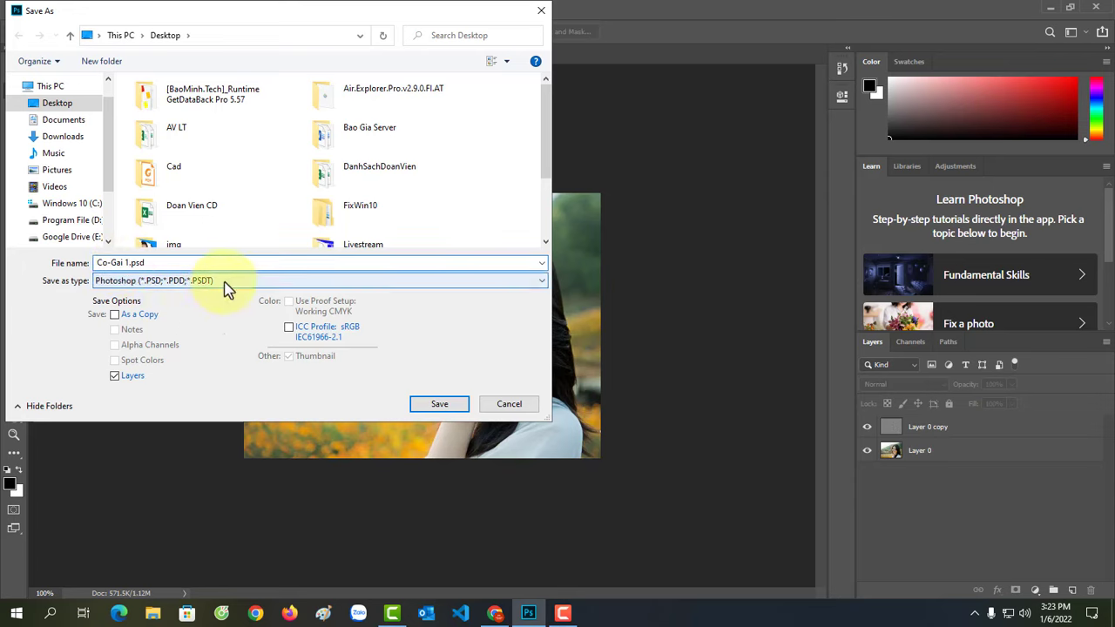
left_click(223, 283)
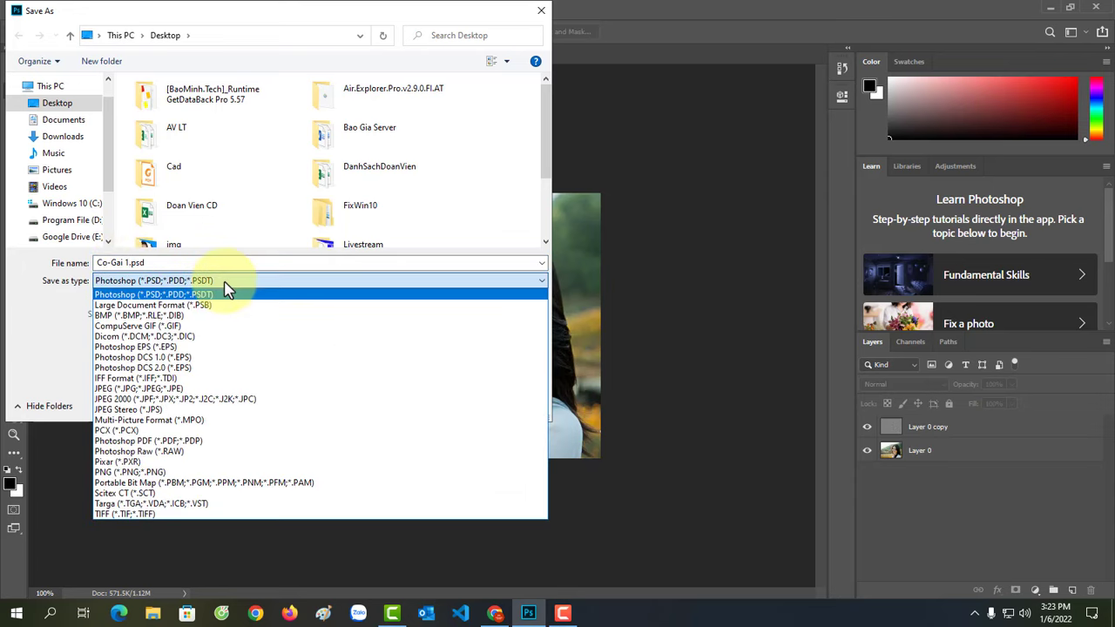
left_click(122, 388)
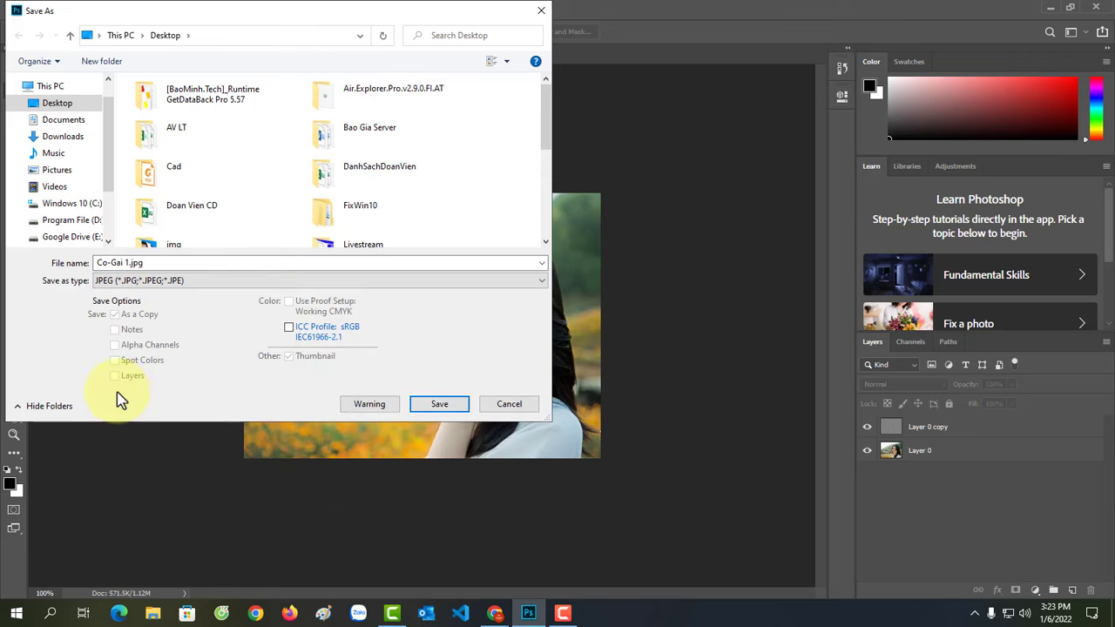
left_click(440, 406)
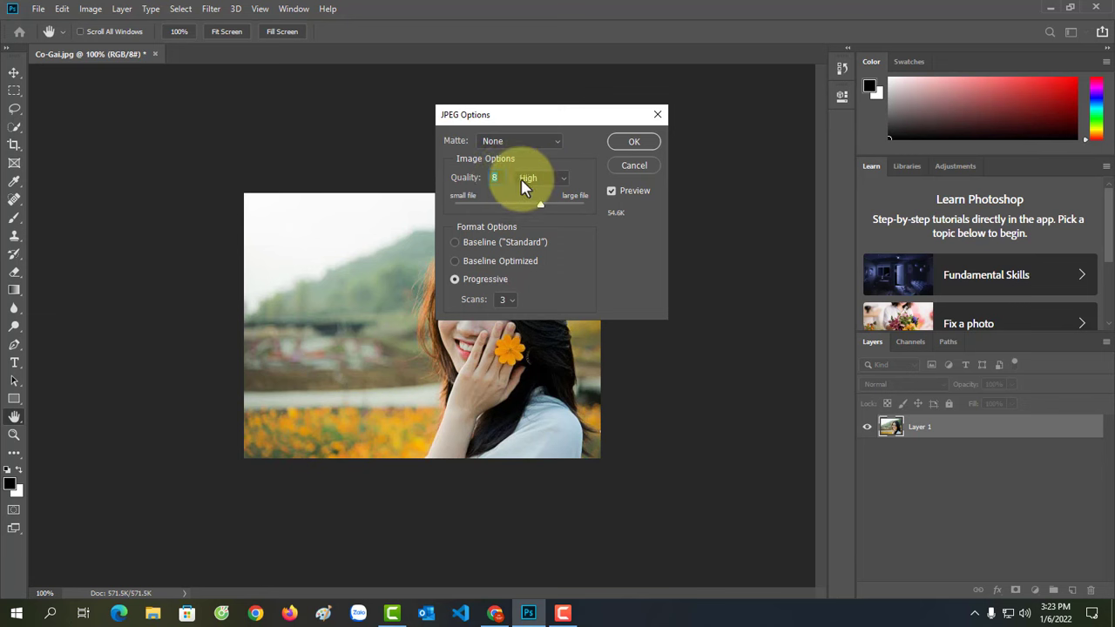
left_click(635, 143)
left_click(1112, 612)
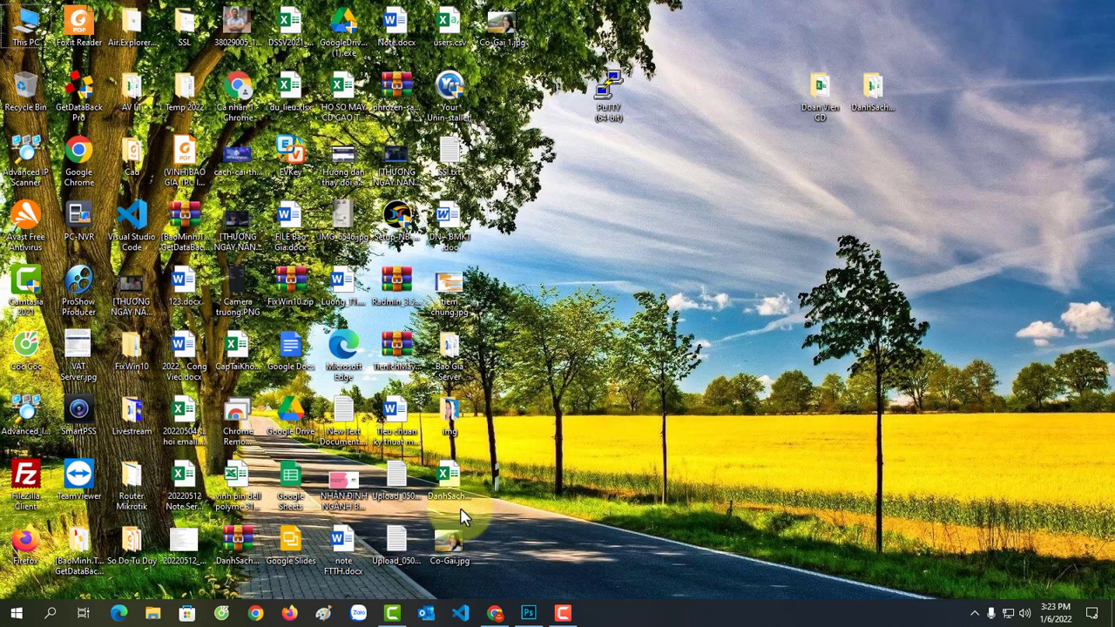
Step: View Co-Gai 1.jpg in Photo Viewer, then open the original Co-Gai.jpg to compare
mouse_move(501, 28)
double_click(516, 19)
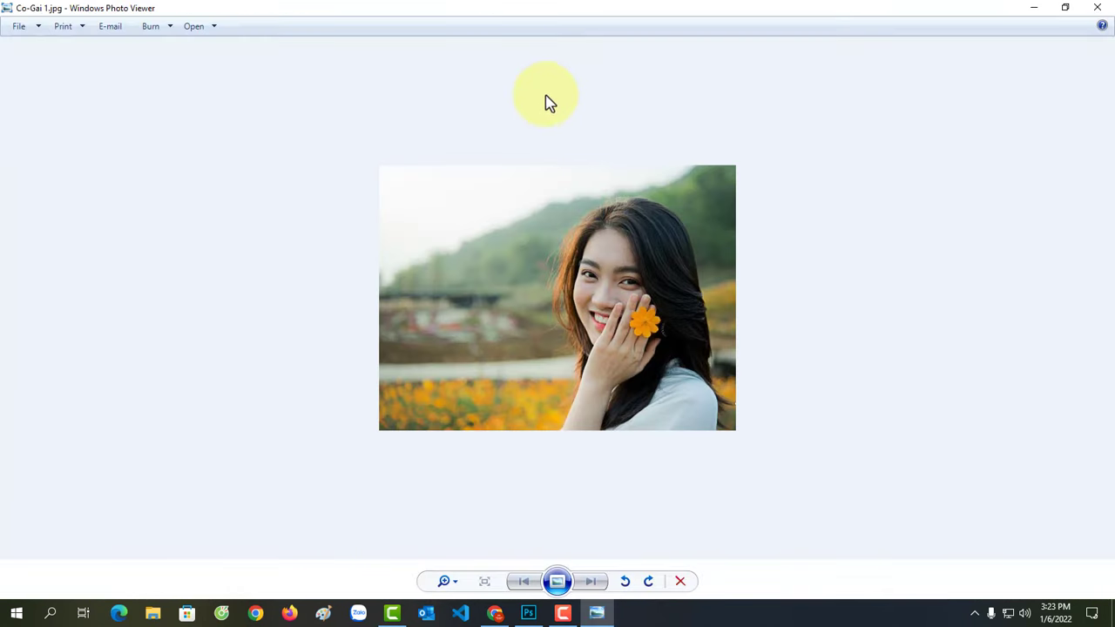
left_click(1097, 7)
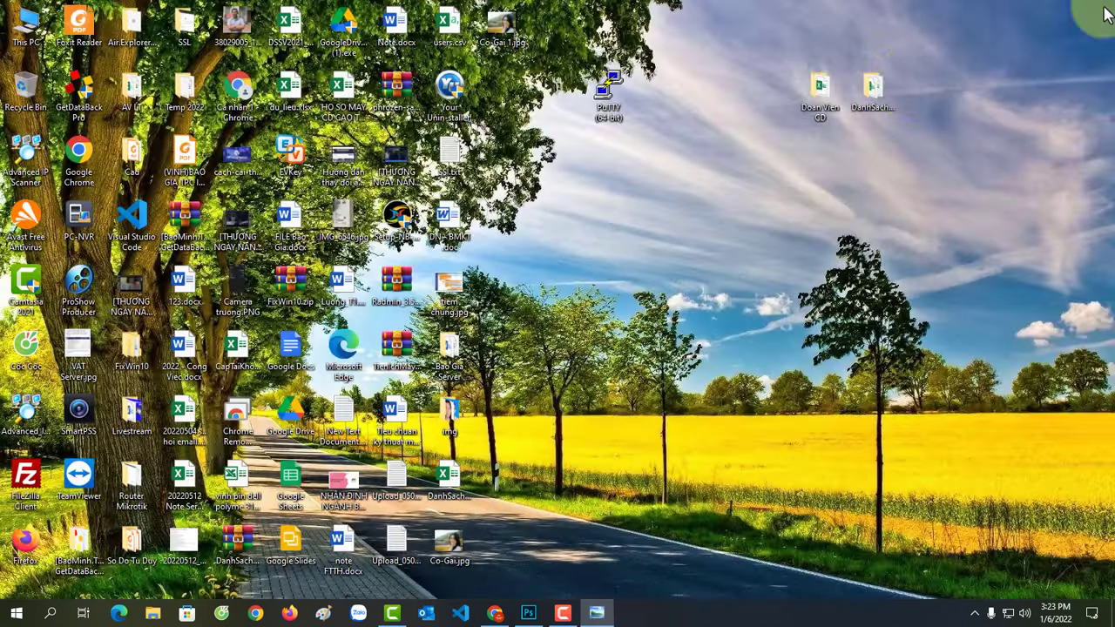
double_click(442, 544)
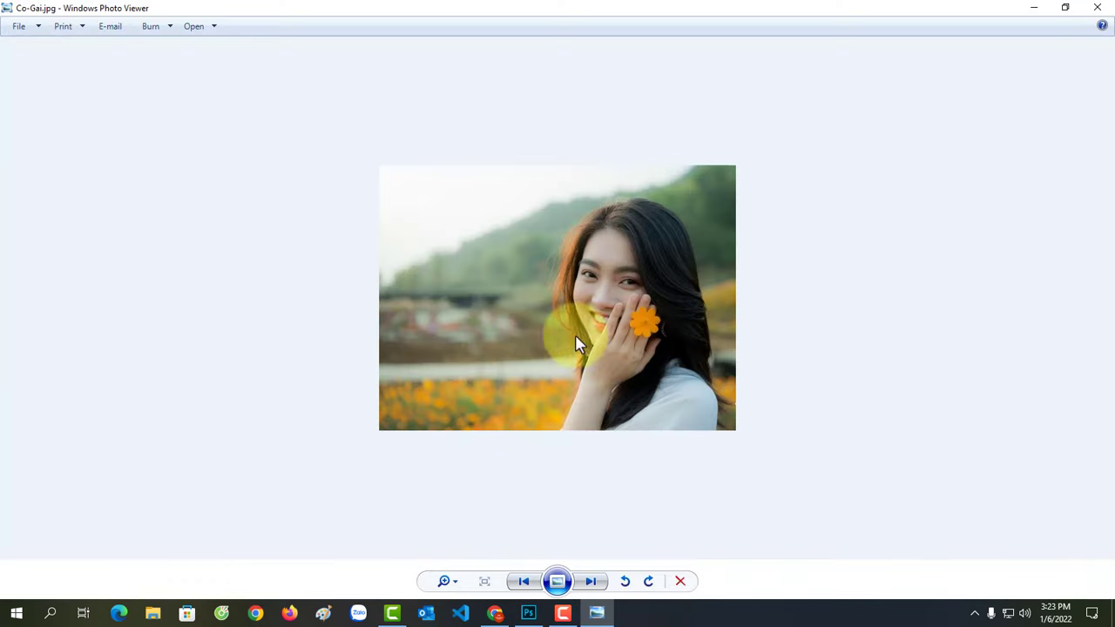